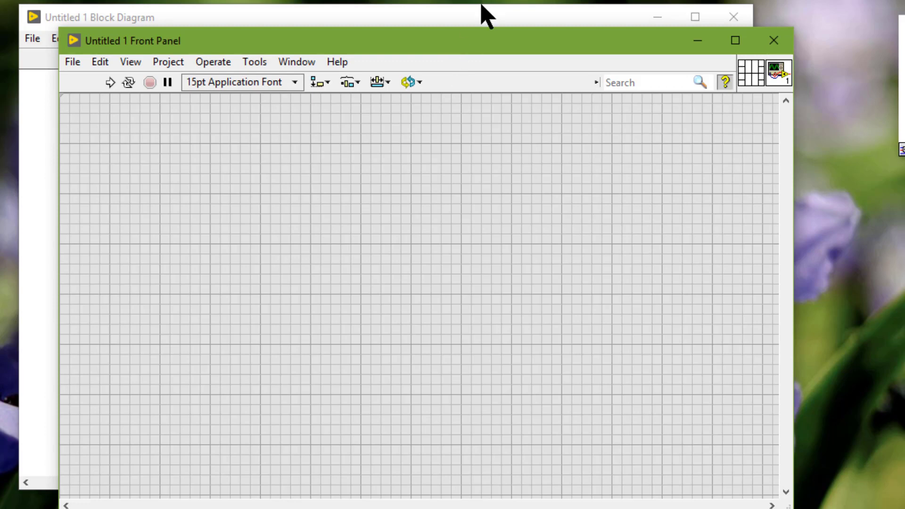
Place a Gauge from the Numeric controls palette on the front panel
right_click(251, 129)
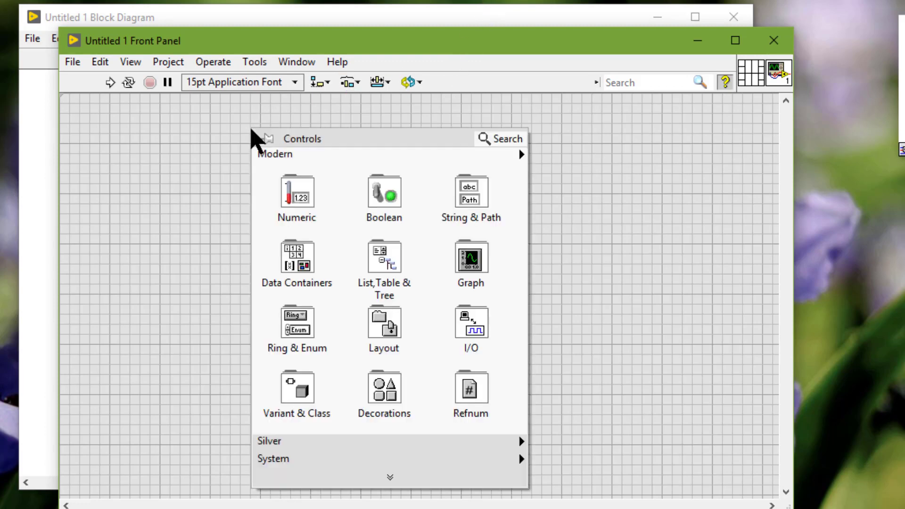
mouse_move(290, 193)
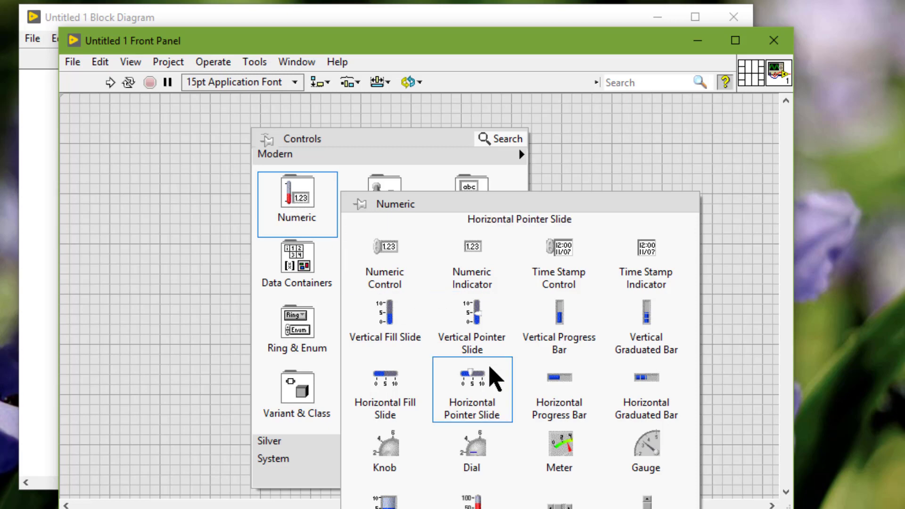
click(638, 457)
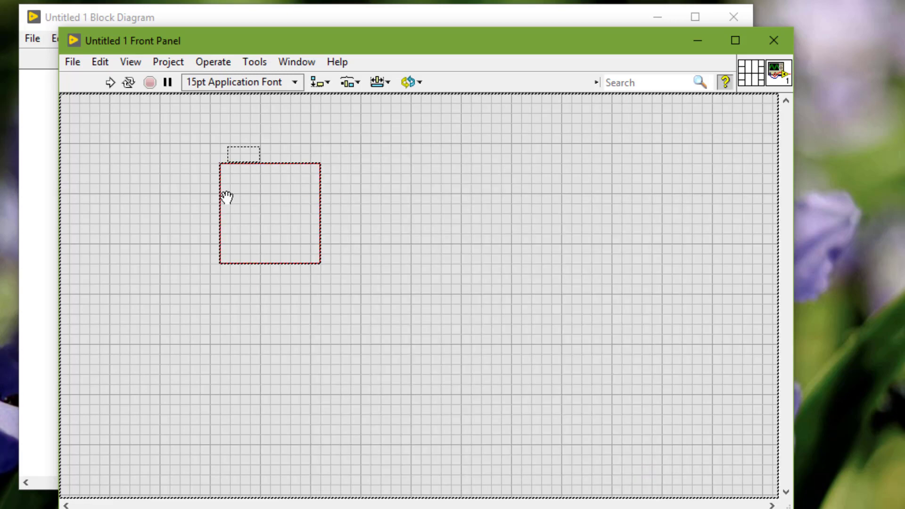
click(197, 208)
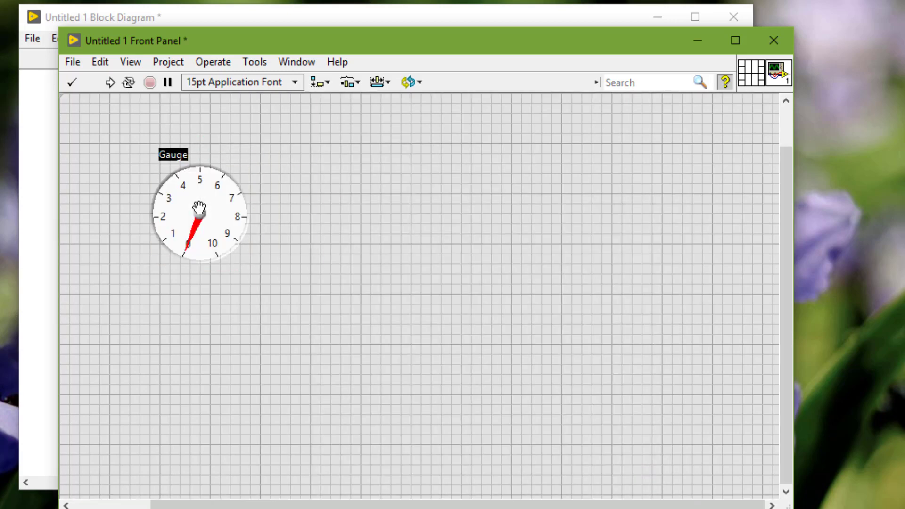
Add a Numeric Control to the right of the gauge
right_click(404, 205)
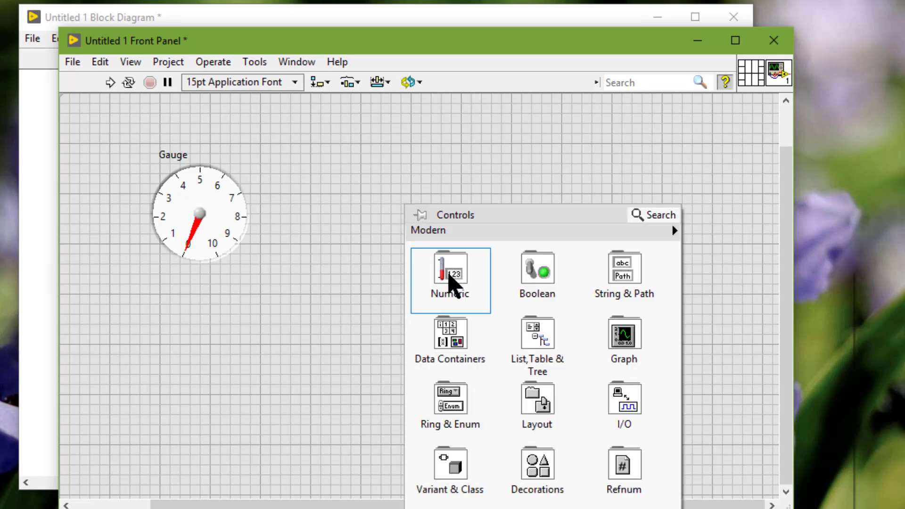
mouse_move(448, 283)
click(549, 338)
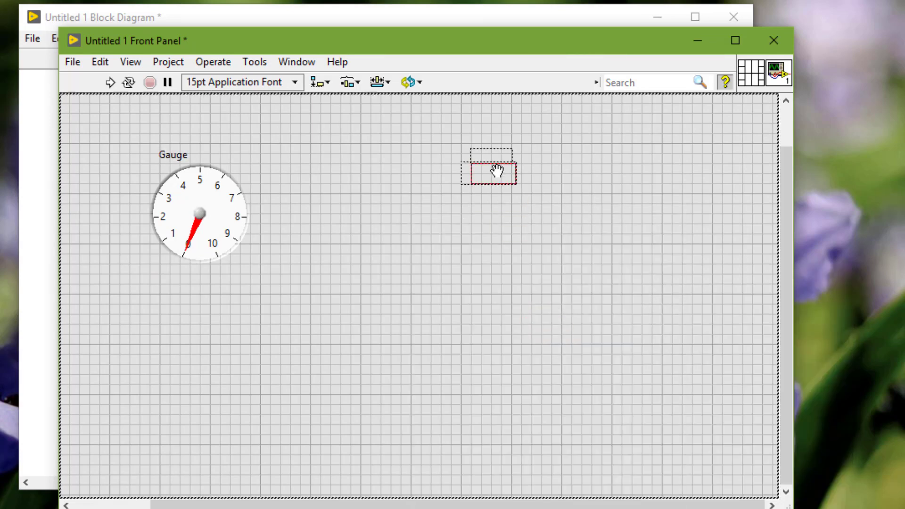
click(495, 171)
Place a Round LED below the numeric control and show Context Help
right_click(474, 218)
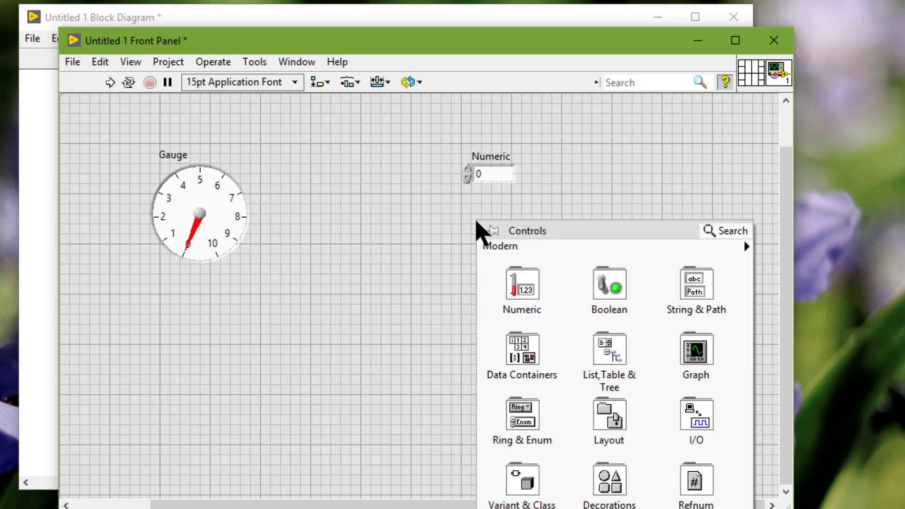
mouse_move(604, 297)
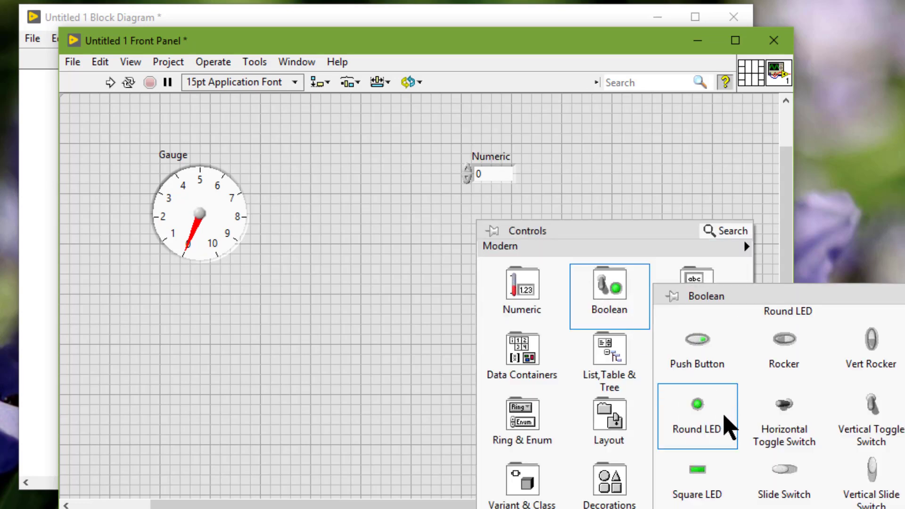
click(714, 436)
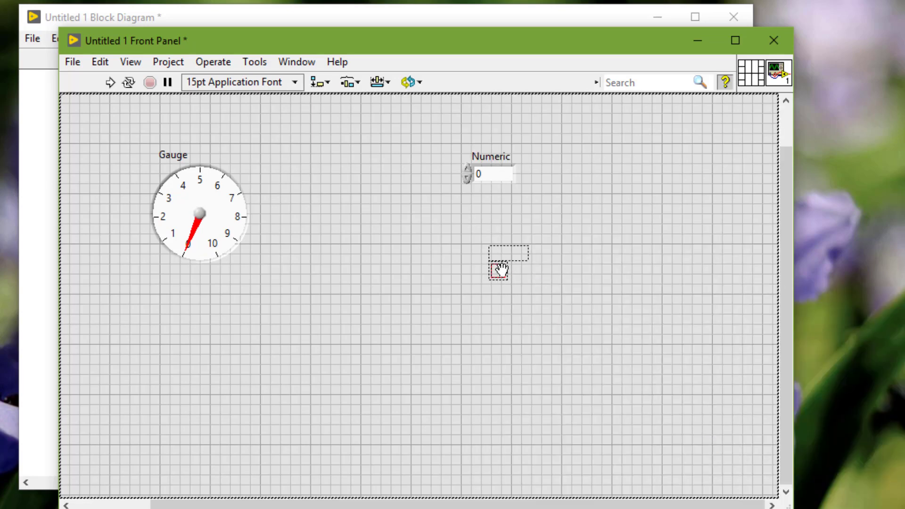
click(499, 270)
key(ctrl+h)
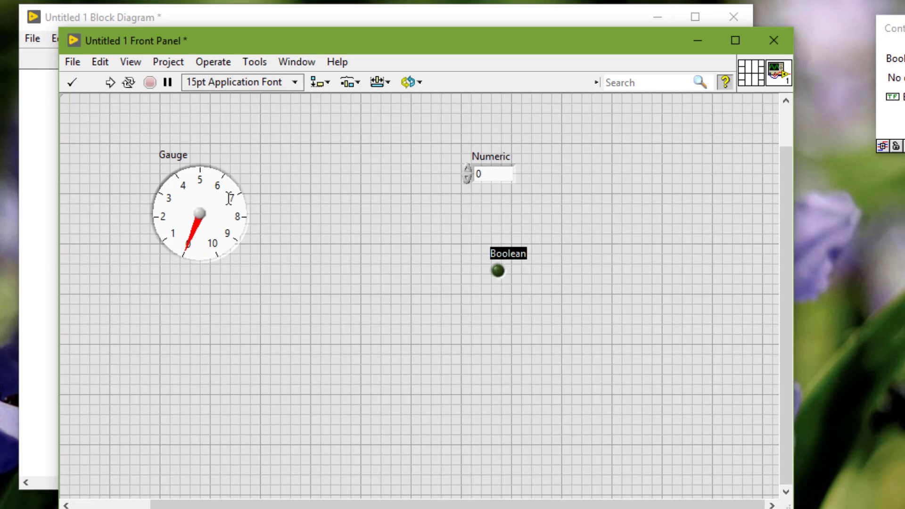
Enable Scale Object with Pane on the gauge through its shortcut menu
mouse_move(229, 199)
right_click(161, 246)
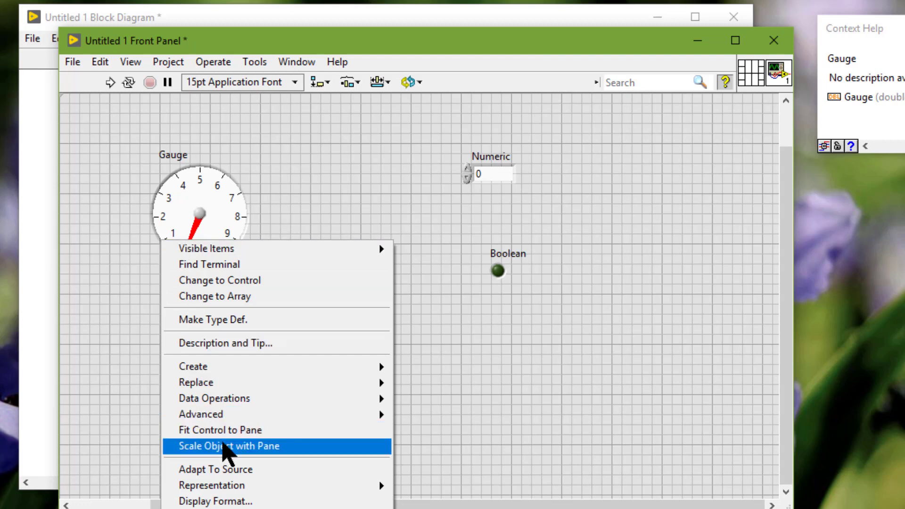
click(227, 446)
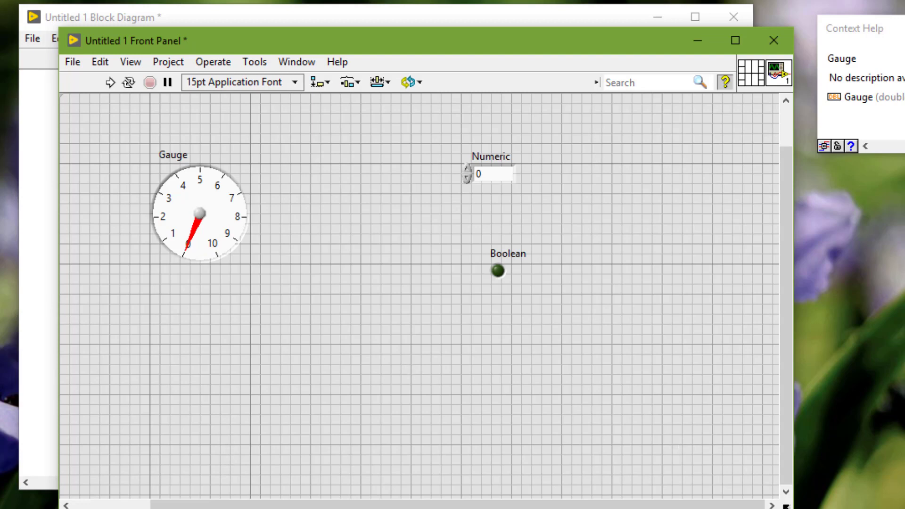
Shrink the front panel window and select the Gauge and Numeric labels and control
drag(785, 506, 705, 425)
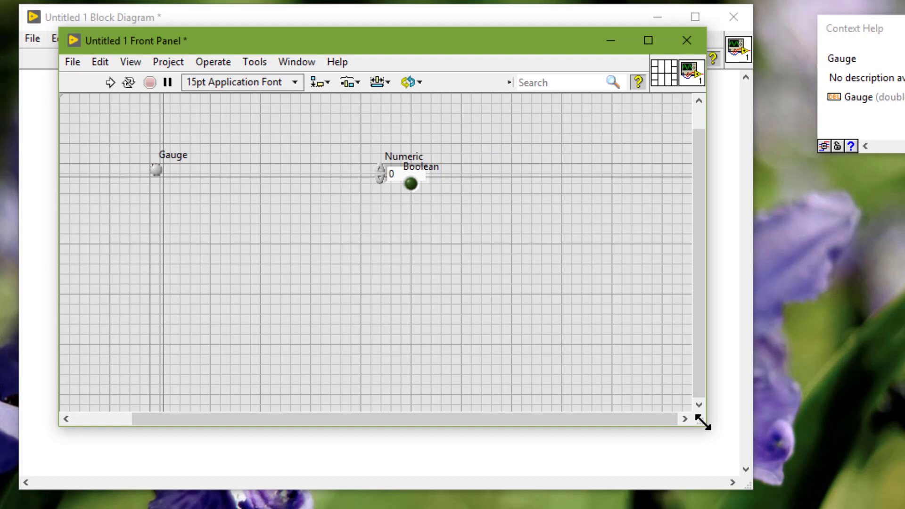
click(419, 168)
click(172, 155)
click(391, 160)
click(423, 175)
drag(701, 424, 638, 368)
drag(191, 149, 141, 163)
click(704, 424)
Enlarge the front panel window so the gauge grows, then close Context Help
drag(703, 423, 884, 508)
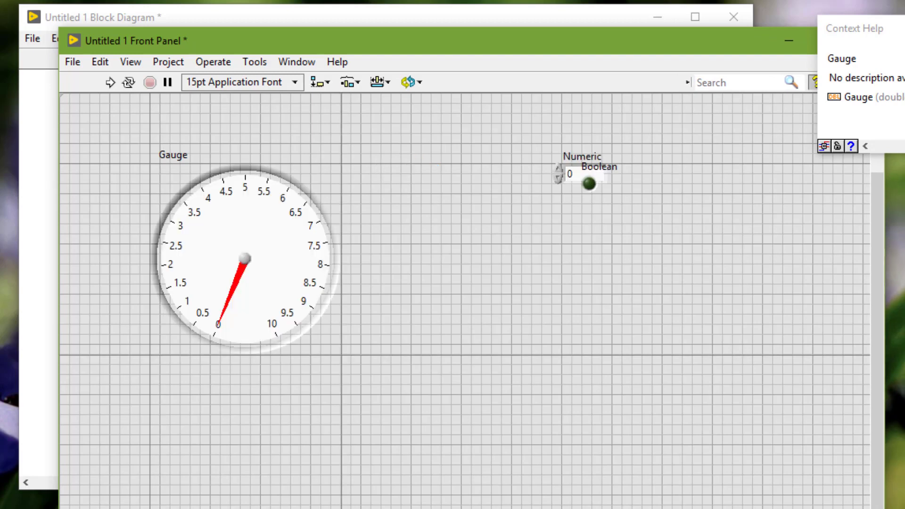
click(291, 285)
click(580, 174)
drag(883, 330, 904, 330)
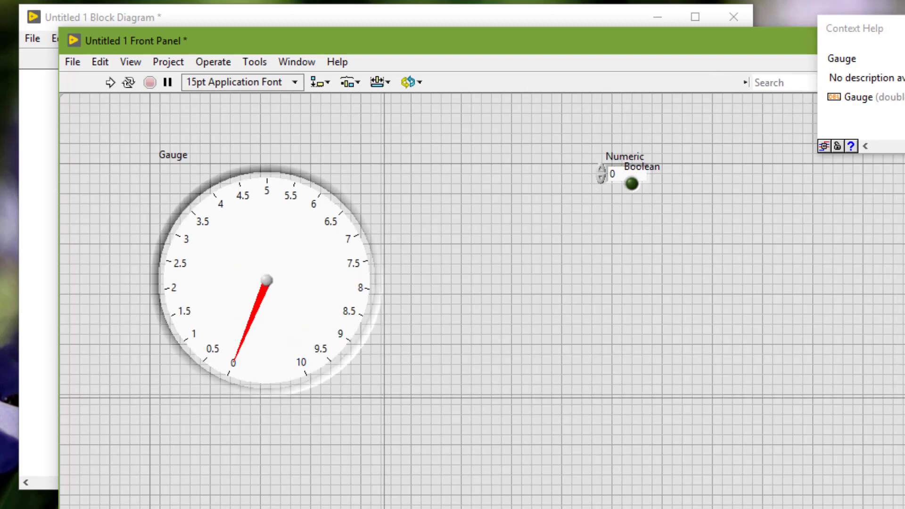
key(ctrl+h)
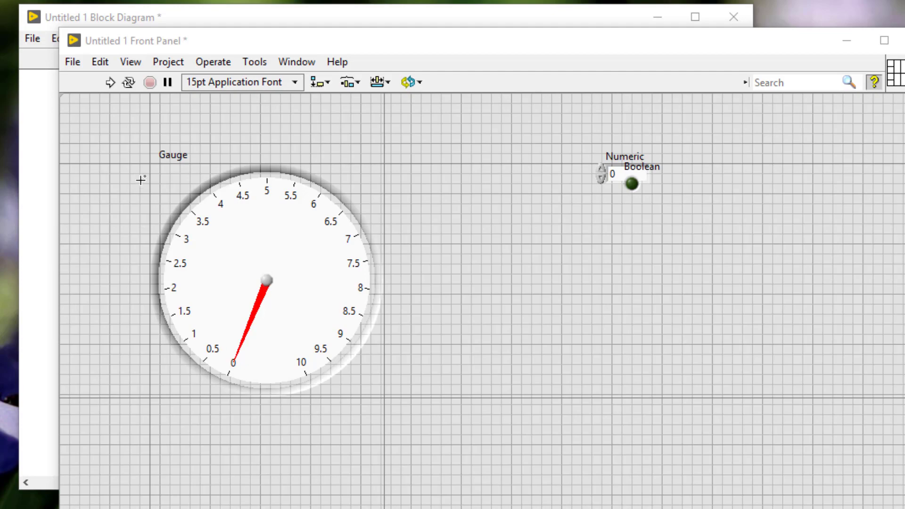
Uncheck Show front panel grid in Tools > Options > Front Panel, then select the gauge
click(253, 66)
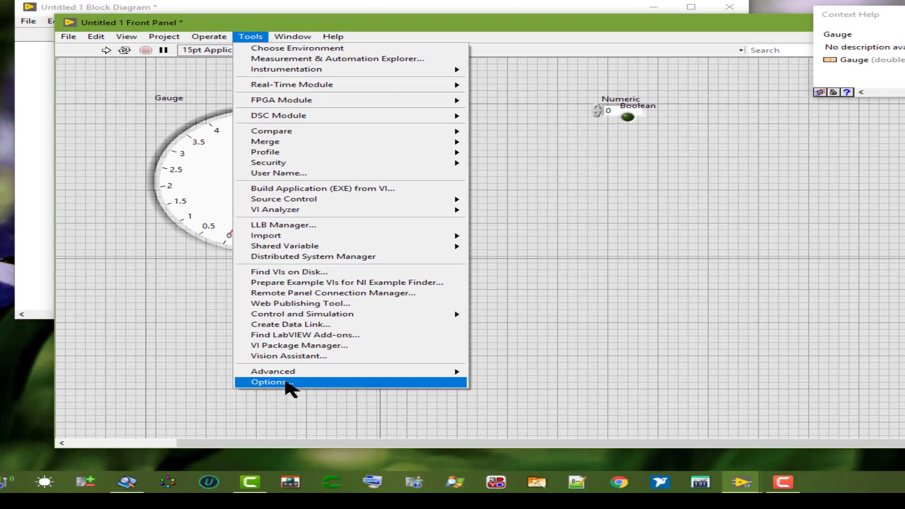
click(288, 386)
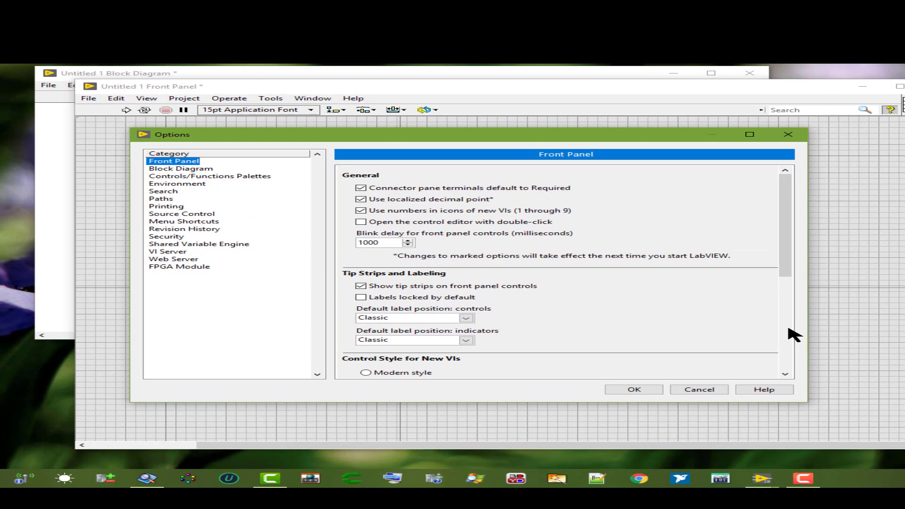
scroll(794, 334, down, 5)
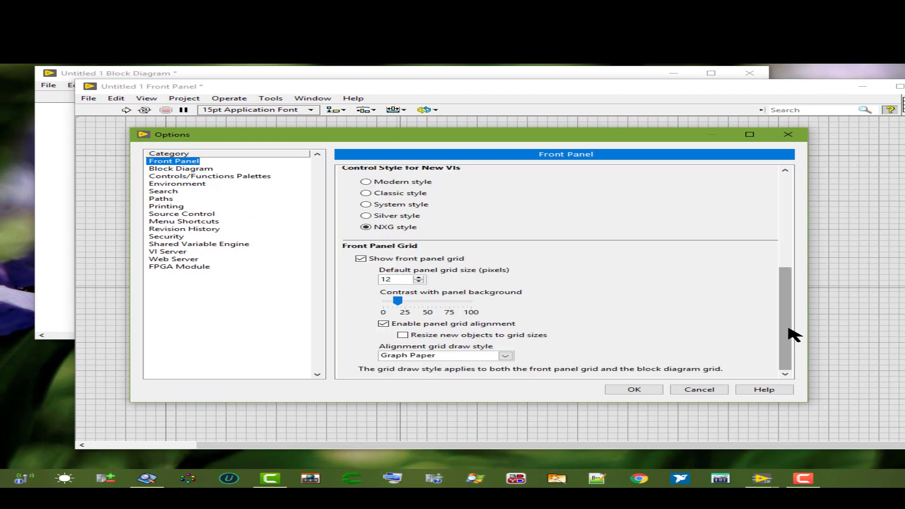
click(366, 260)
click(654, 389)
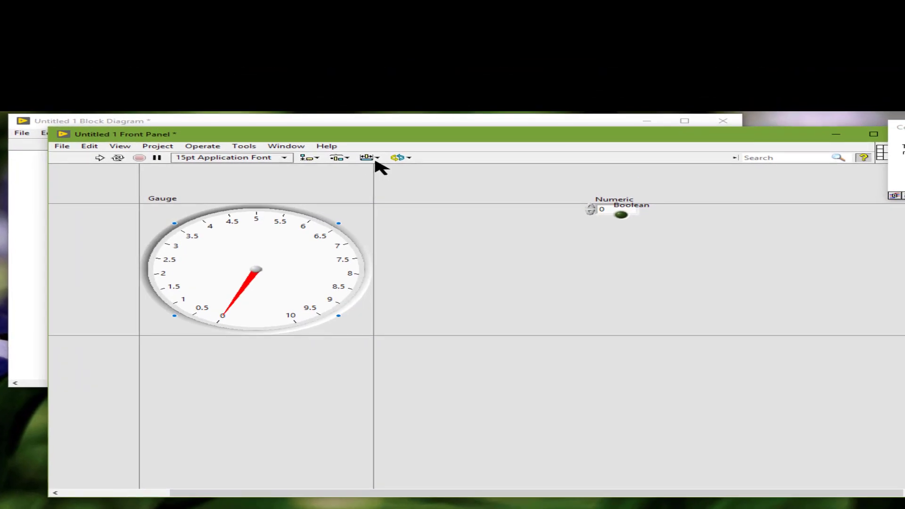
click(370, 270)
Resize the window, run then abort the VI, resize again, and undo to one pane
drag(895, 481, 885, 448)
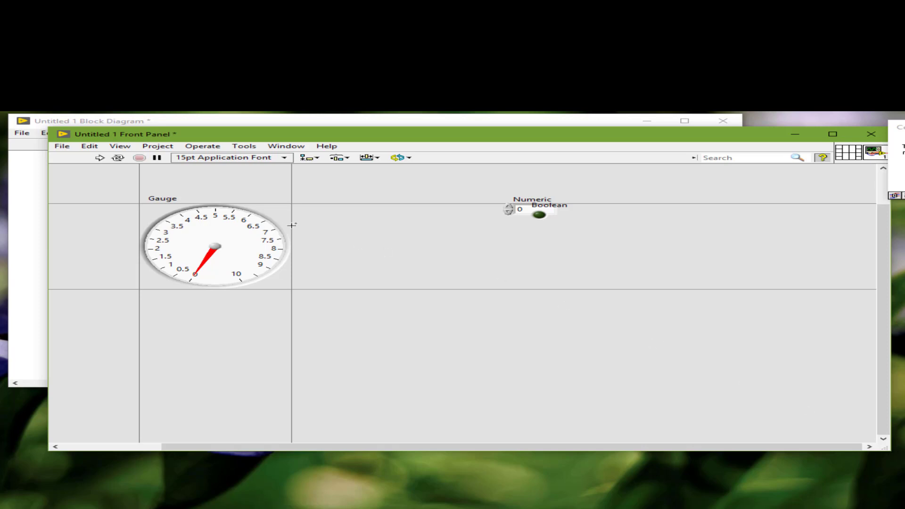
click(119, 158)
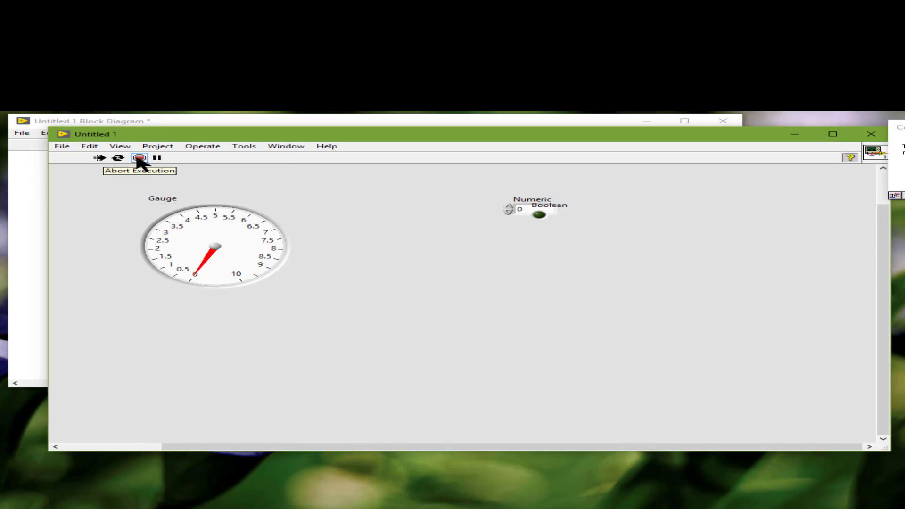
click(138, 157)
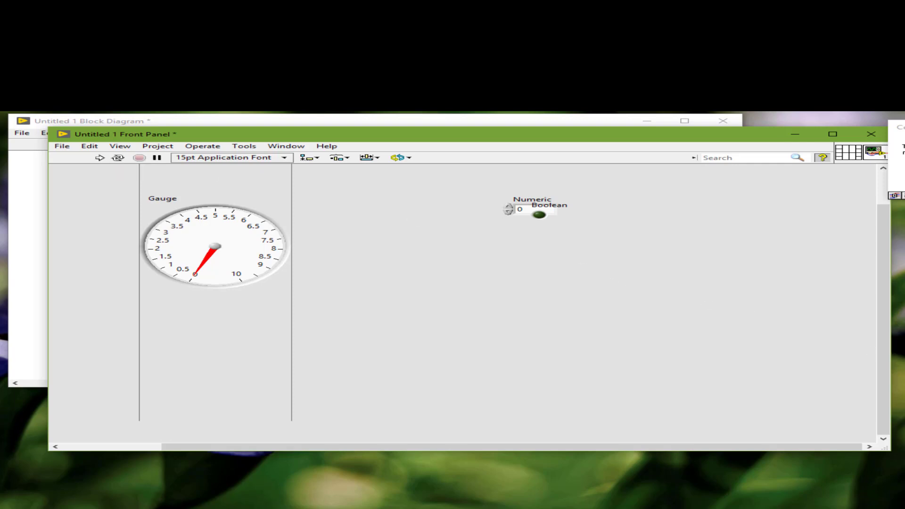
drag(884, 448, 815, 409)
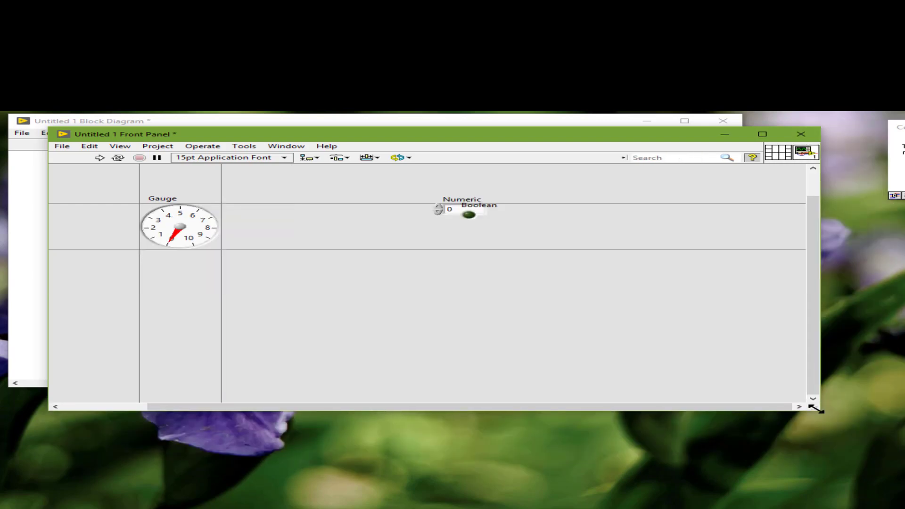
key(ctrl+z)
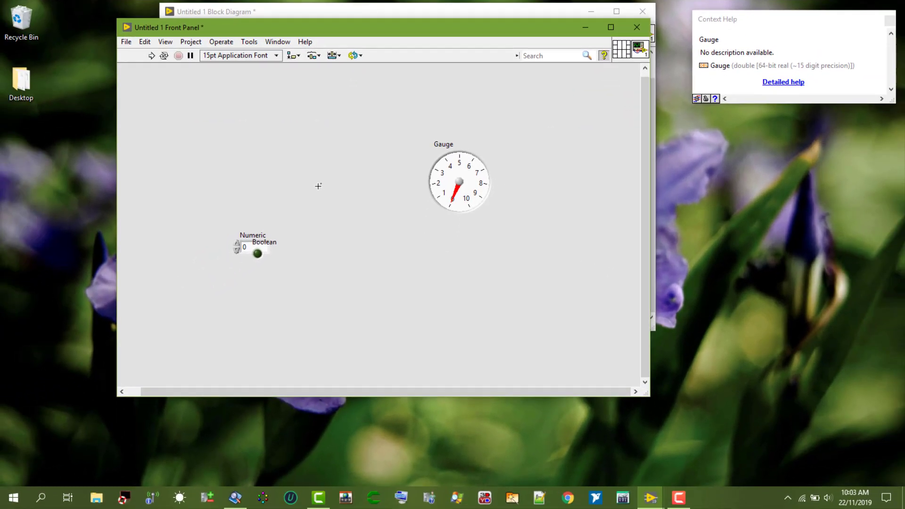
Place a Vertical Splitter Bar dividing the front panel into left and right panes
right_click(318, 185)
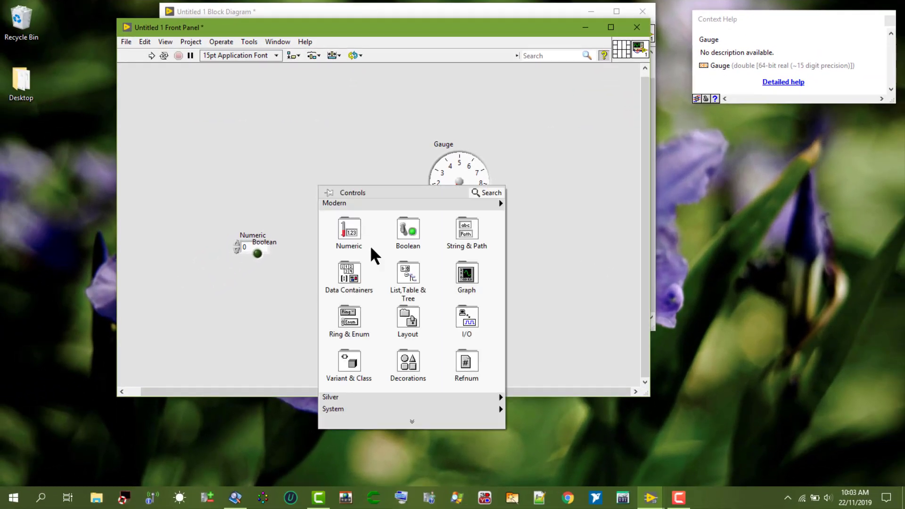
mouse_move(409, 326)
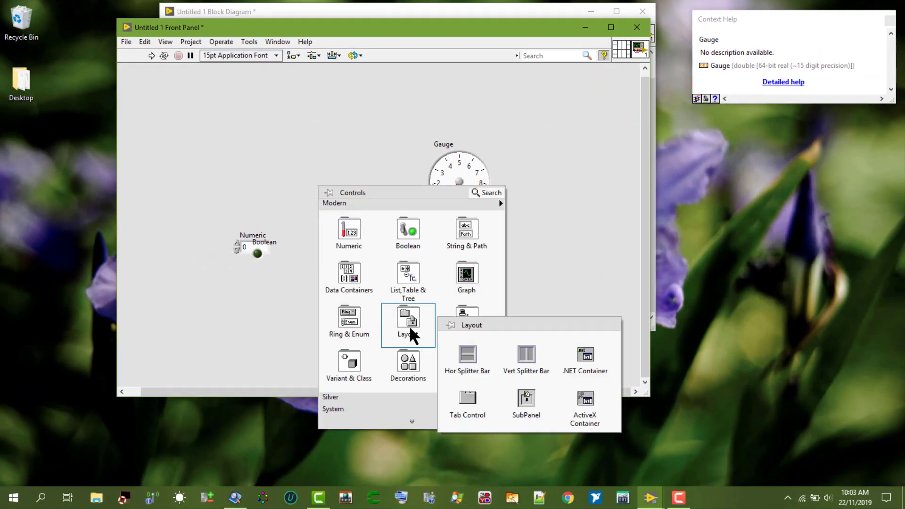
click(528, 355)
click(361, 249)
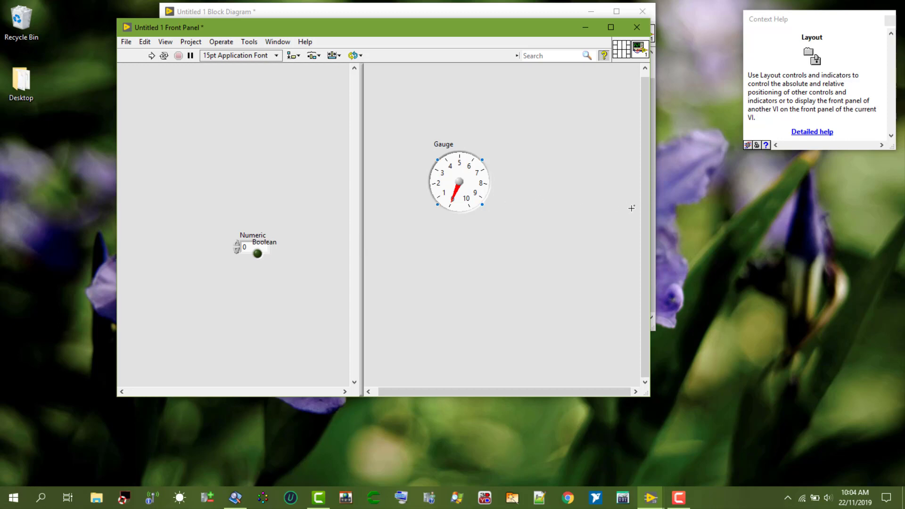
Set the pane's Pane Sizing to Scale Objects While Resizing
right_click(646, 216)
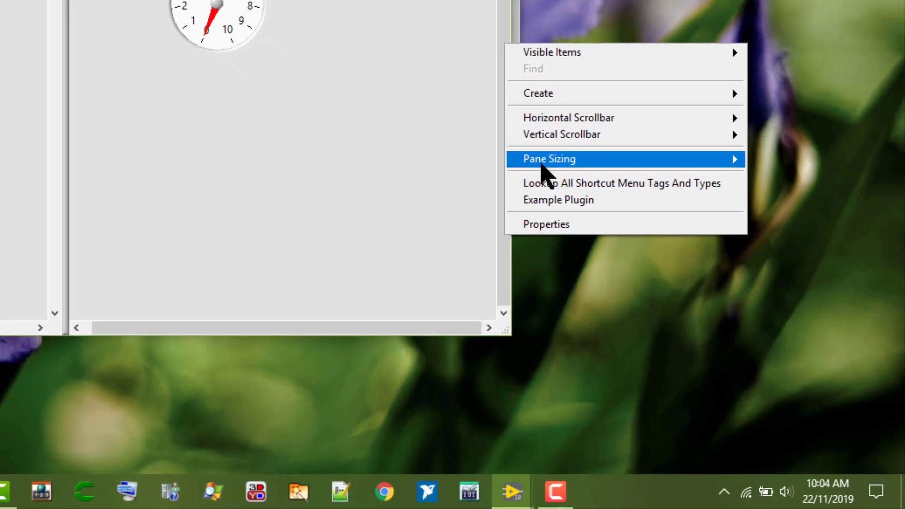
mouse_move(669, 284)
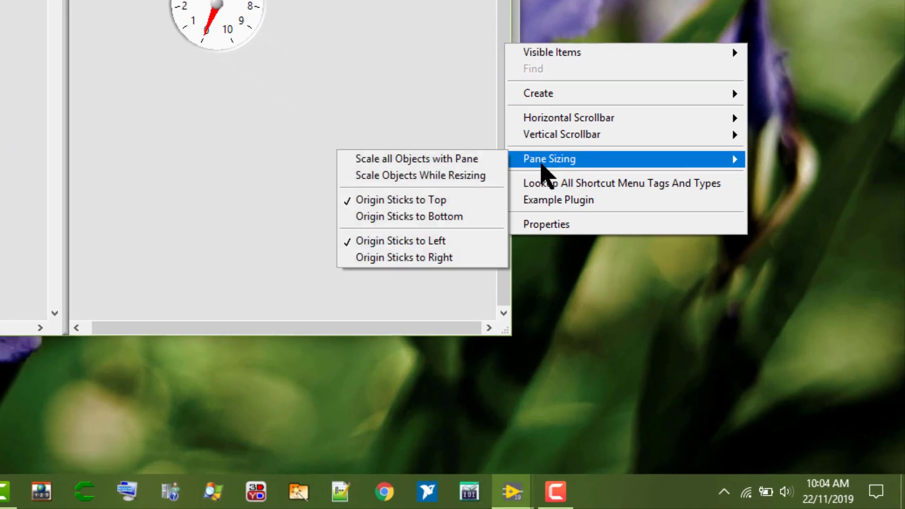
click(486, 178)
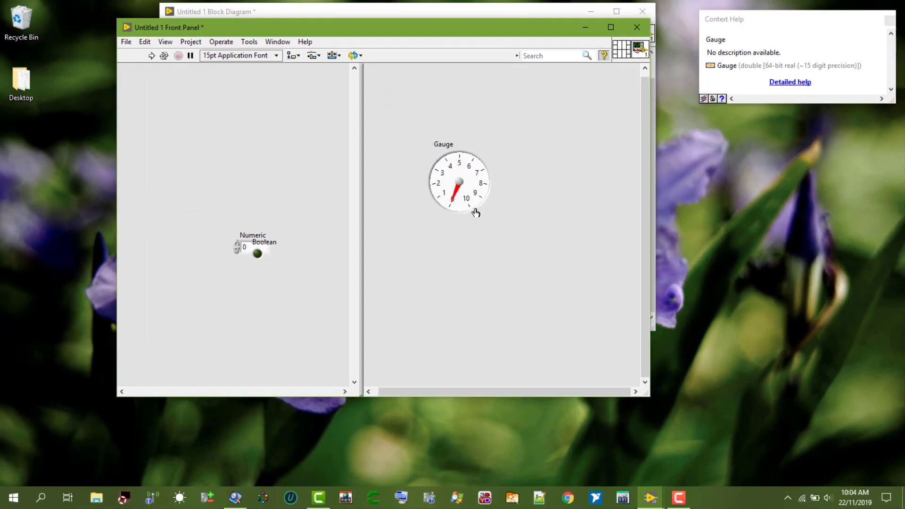
Set the gauge to Scale Object with Pane, resize the window to test, and open Pane Sizing
right_click(476, 212)
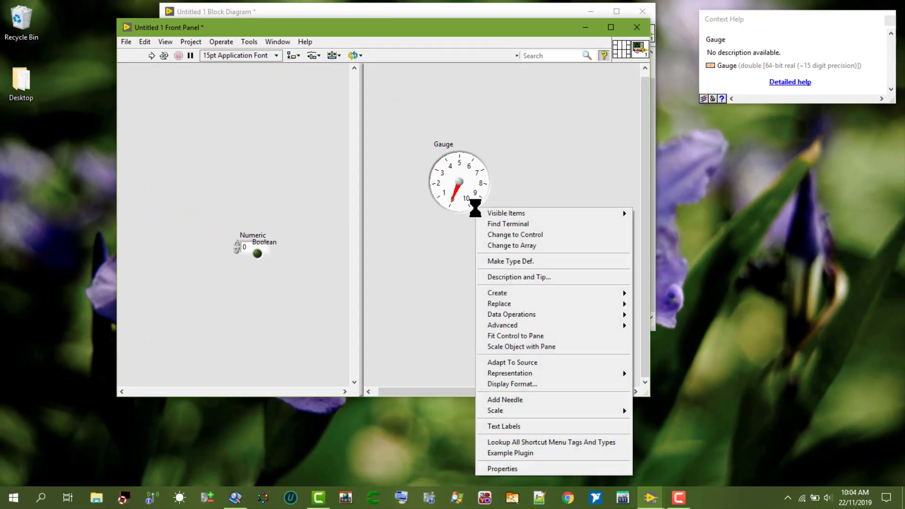
click(516, 353)
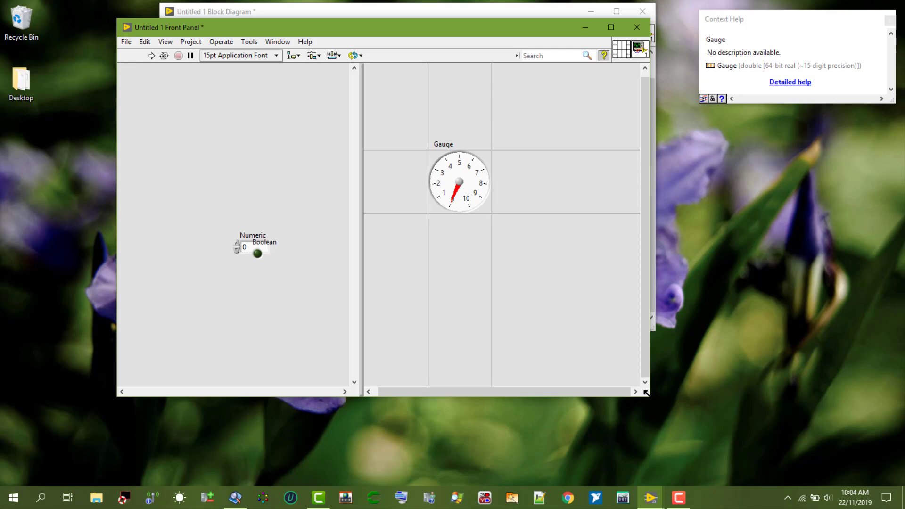
drag(645, 392, 607, 395)
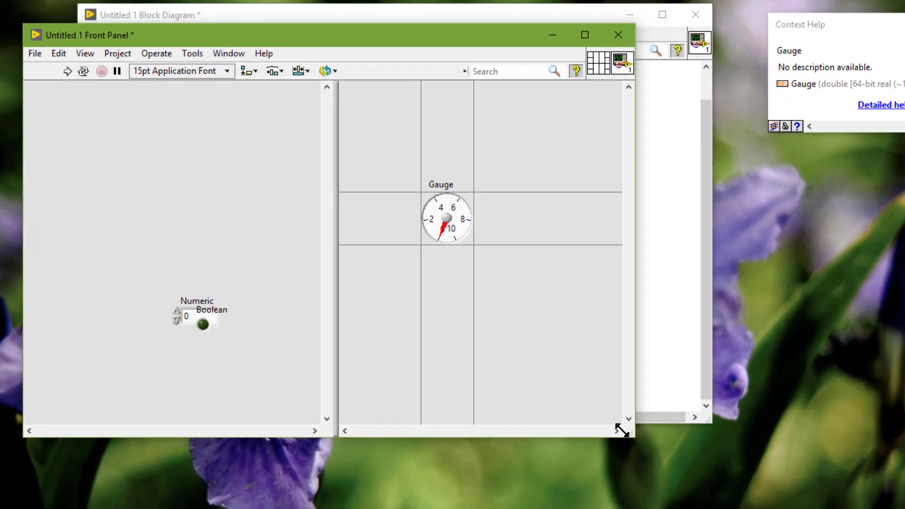
drag(621, 430, 752, 436)
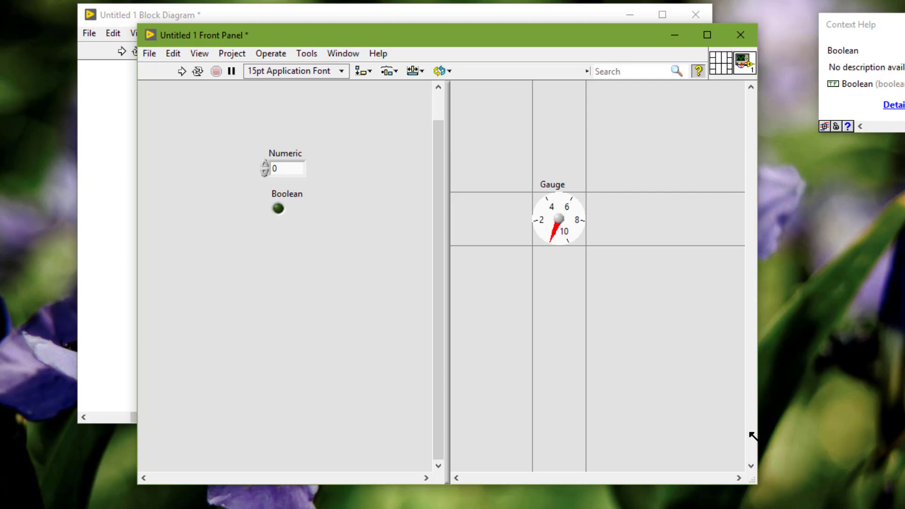
right_click(442, 230)
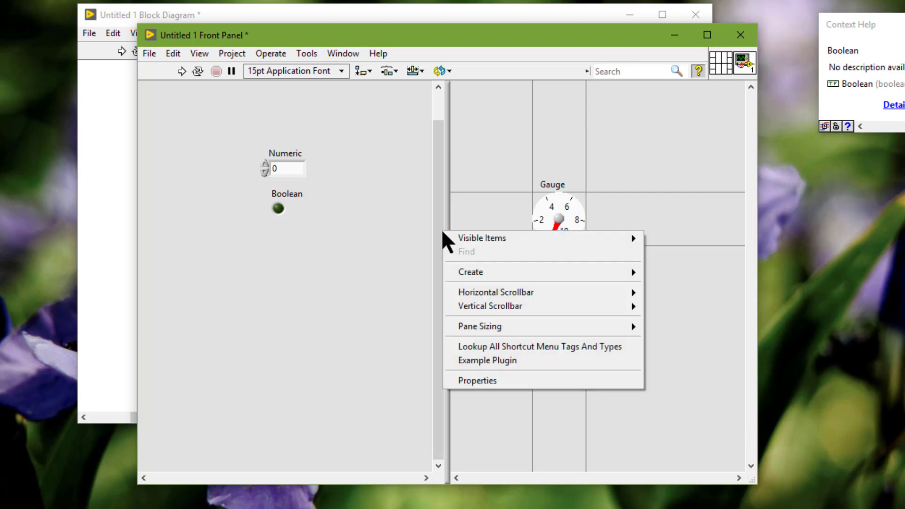
mouse_move(477, 326)
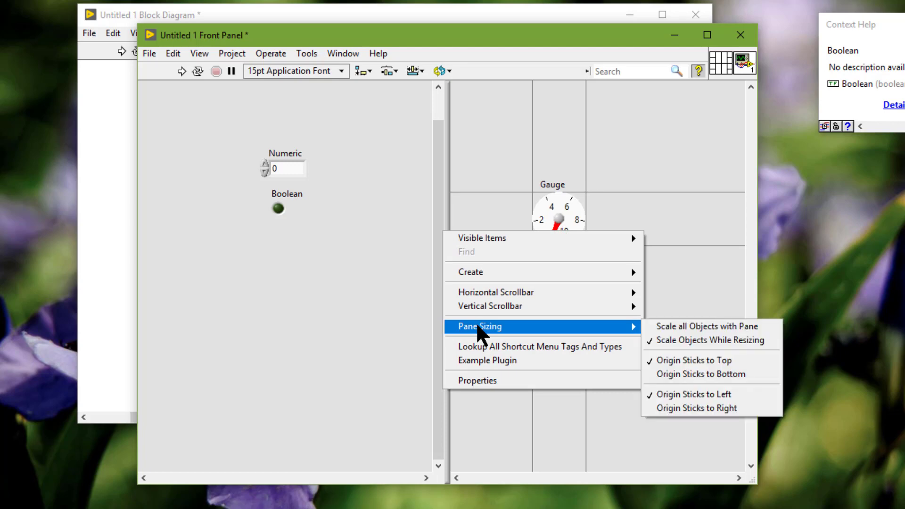